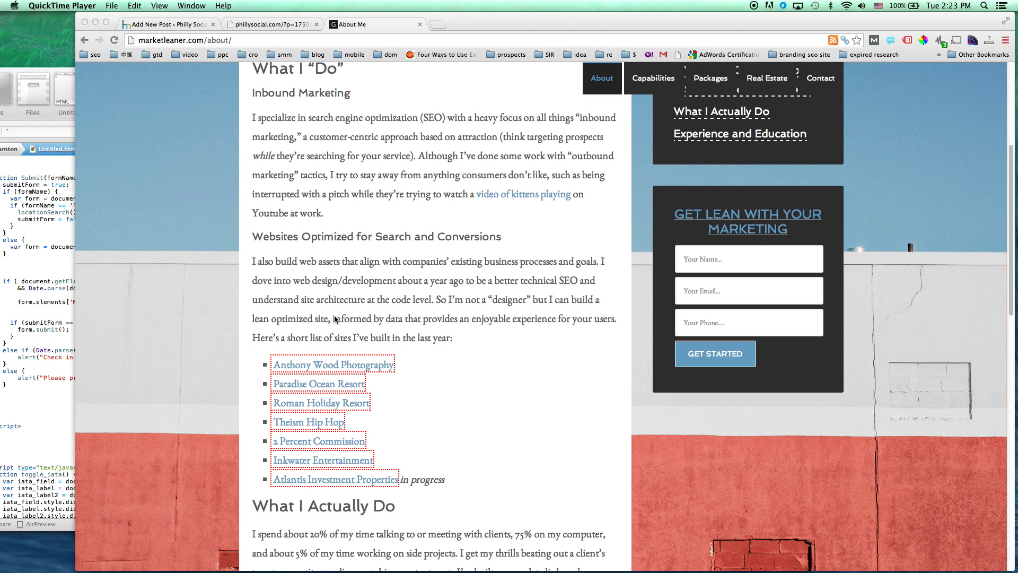
Step: Follow the 'video of kittens playing' link on the About Me page to play the YouTube compilation
scroll(362, 265, "down", 3)
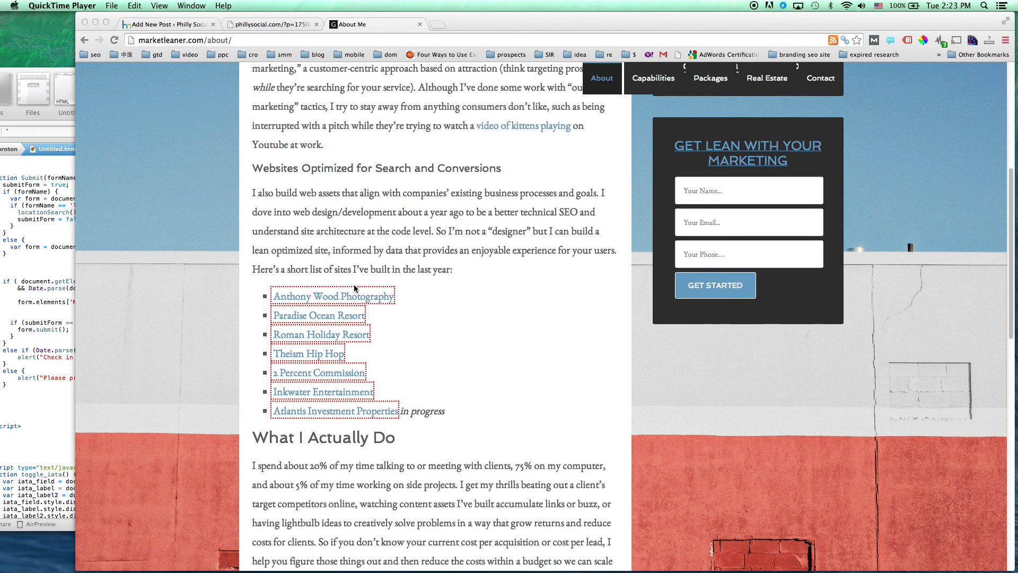
left_click(353, 274)
scroll(351, 263, "up", 3)
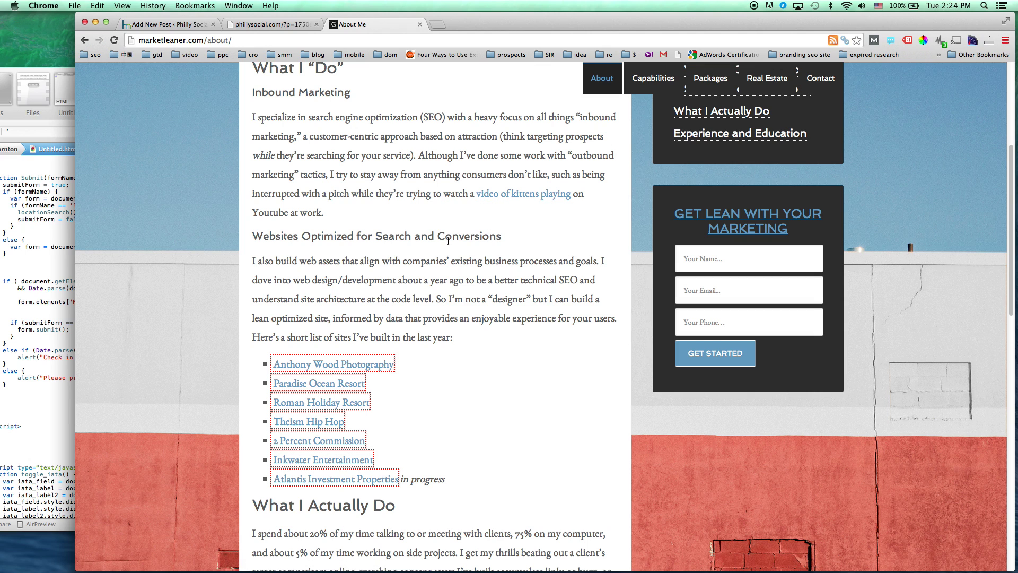
scroll(448, 241, "up", 2)
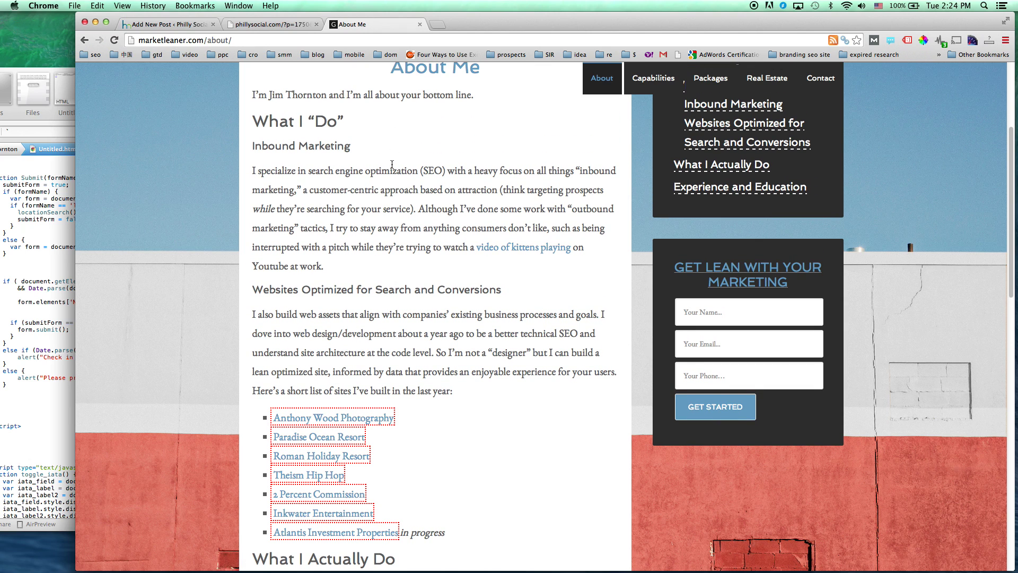
scroll(392, 164, "down", 3)
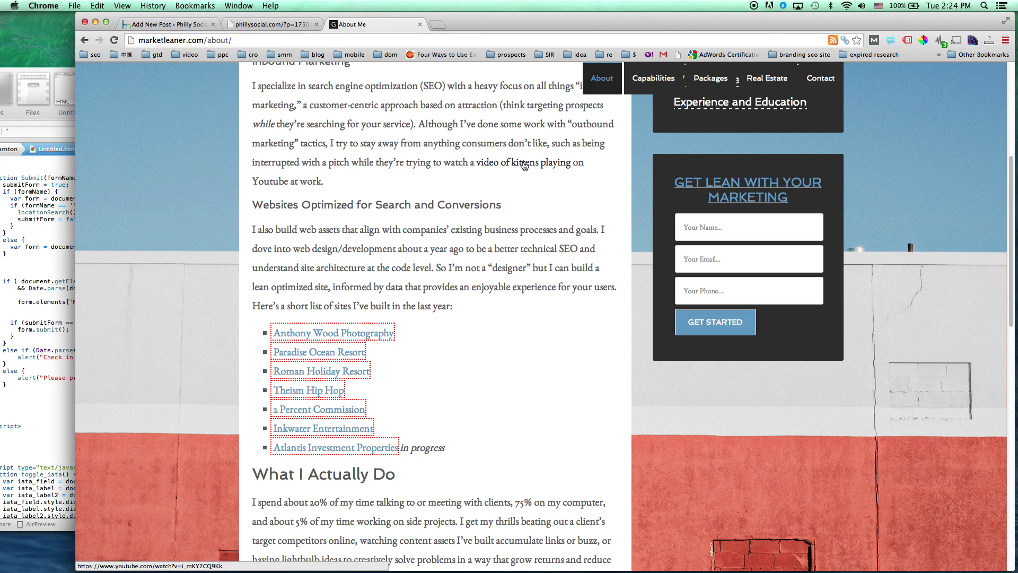
left_click(524, 165)
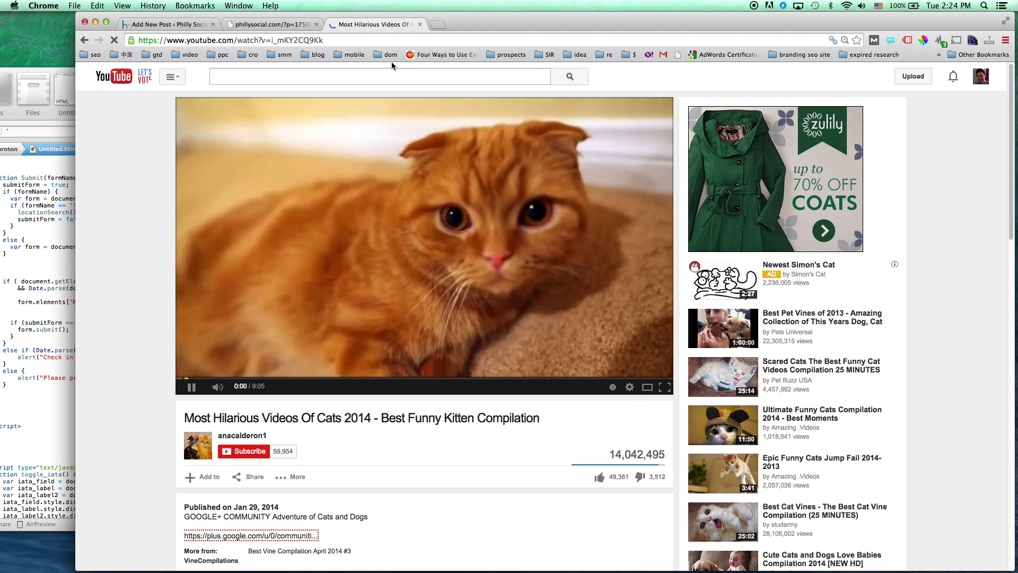
Step: Close the YouTube kitten video tab and reopen it from Recently Closed
left_click(419, 24)
left_click(153, 5)
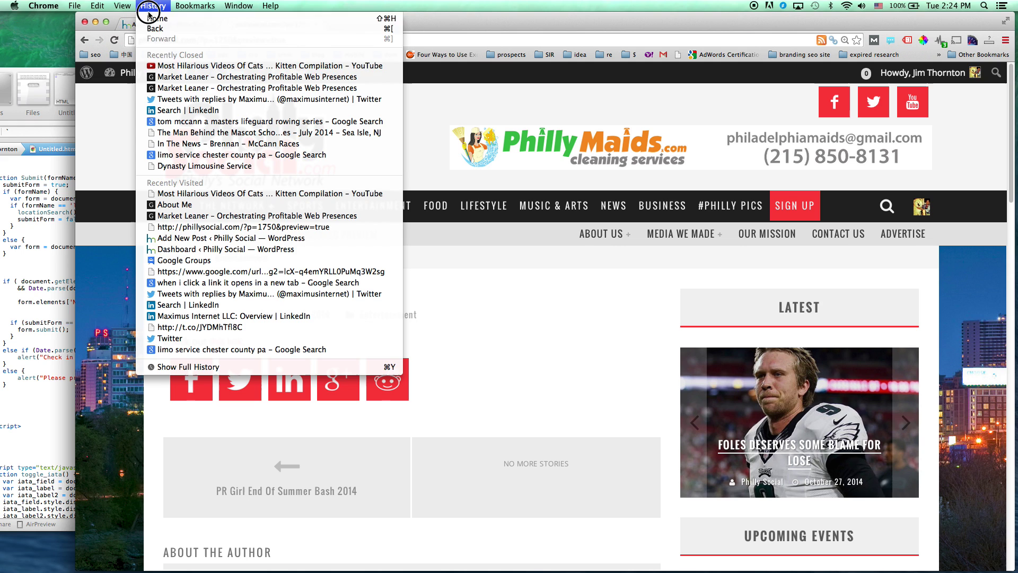
left_click(175, 55)
Step: Go back to the About Me page and close the extra still-loading tab
key("super+bracketleft")
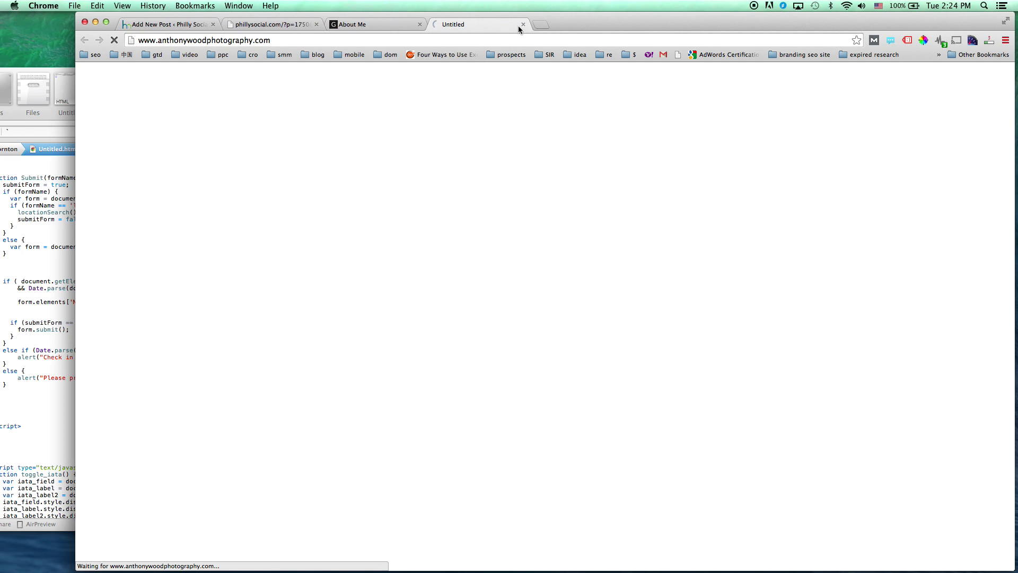
left_click(523, 25)
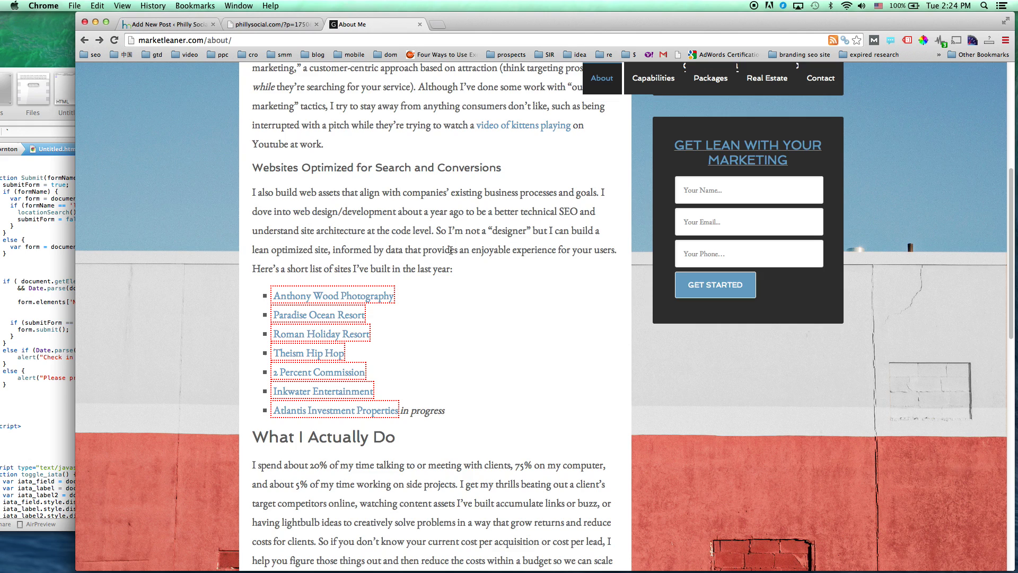
scroll(451, 250, "down", 2)
scroll(451, 250, "up", 5)
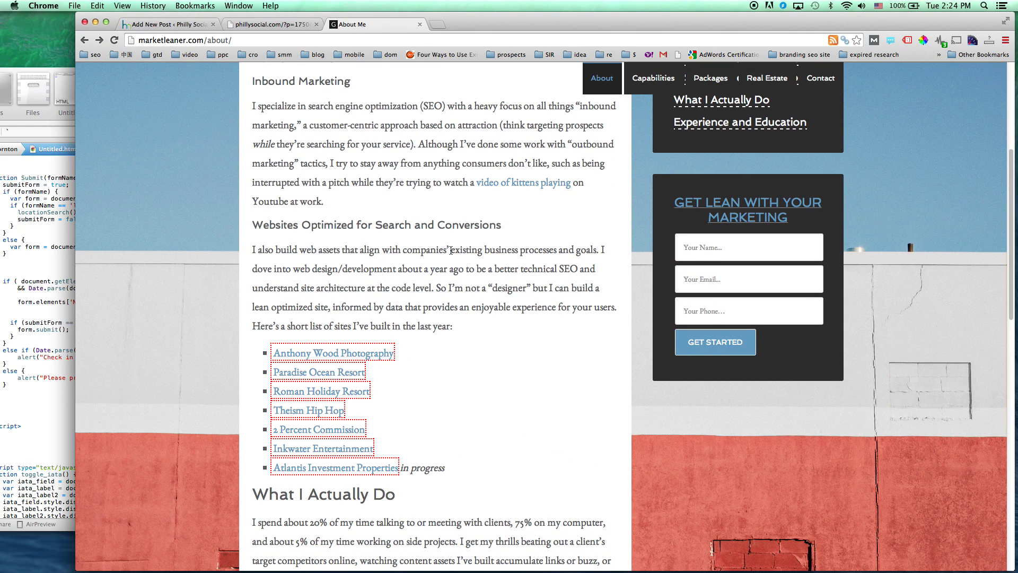
scroll(451, 251, "up", 1)
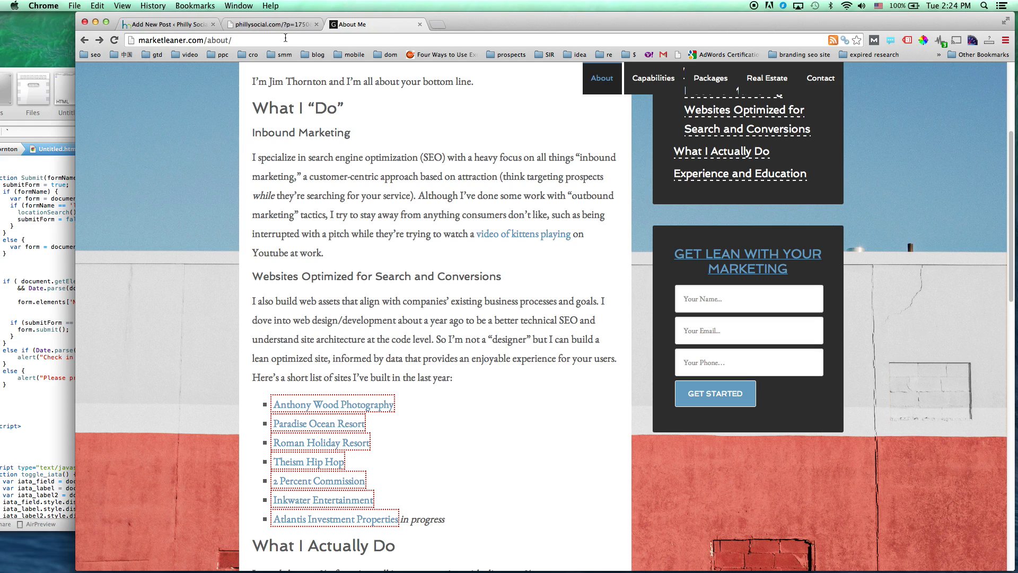
Step: Replace the post body with 'Click this link to see something' and select the words 'this link'
left_click(179, 24)
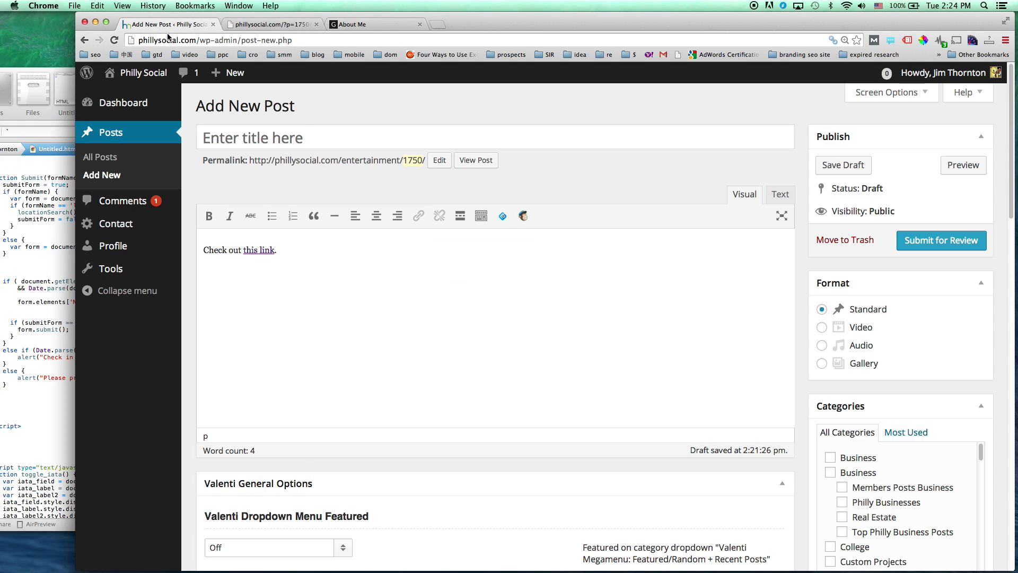
left_click(368, 250)
key("super+a")
key("BackSpace")
type("Click this link to see something")
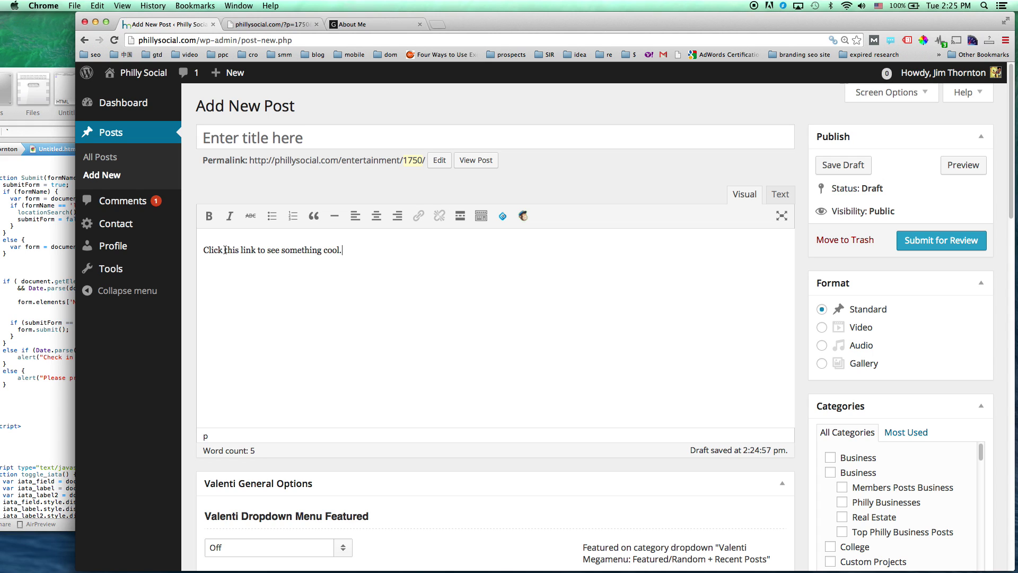
left_click_drag(225, 250, 256, 249)
left_click(414, 218)
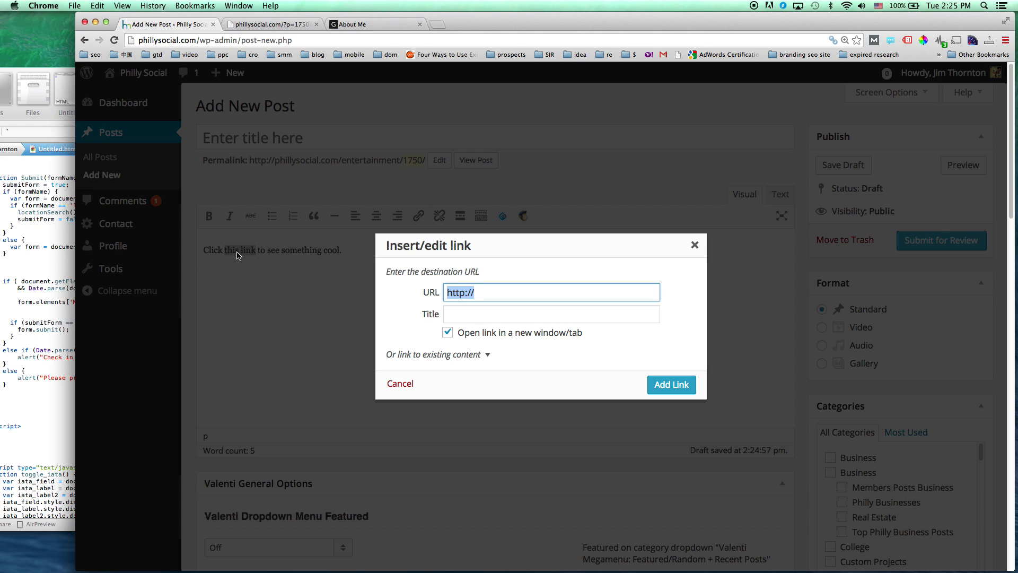
left_click(495, 293)
type("marketleaner.com")
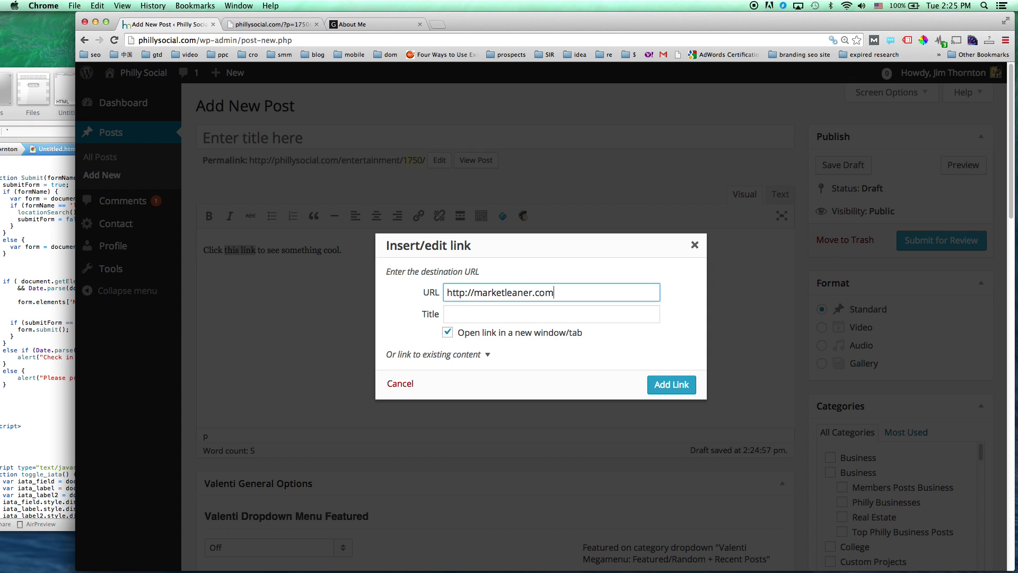
left_click(447, 332)
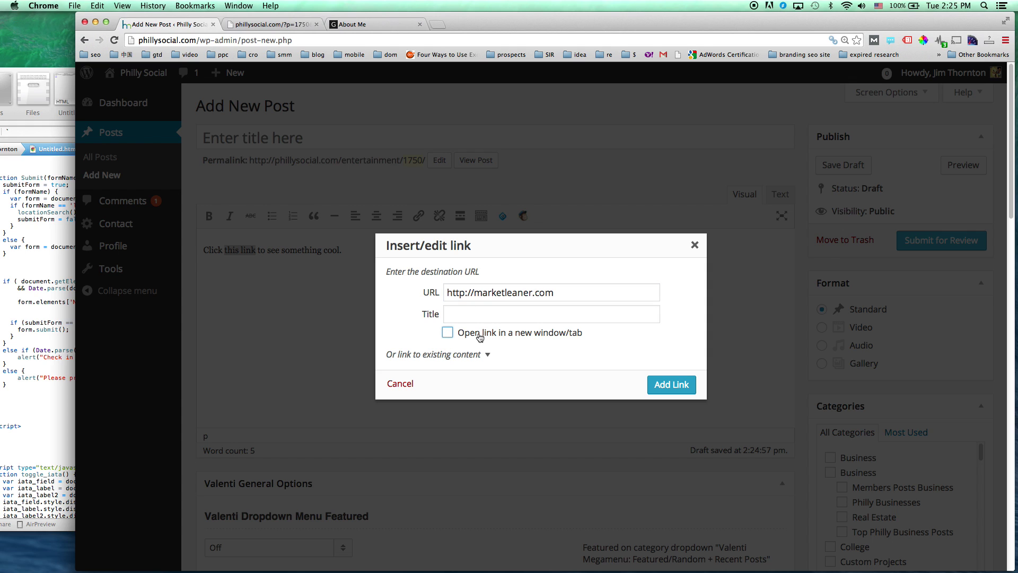
left_click(448, 333)
left_click(447, 334)
left_click(448, 335)
Step: Apply the link, switch the editor to Text view, and highlight target="_blank" in the anchor tag
left_click(670, 390)
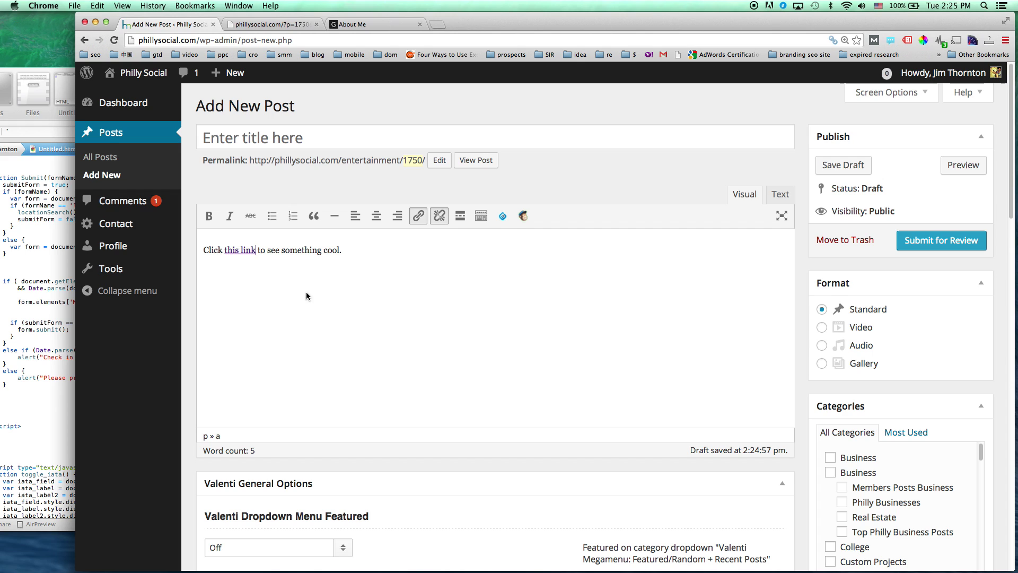
left_click(777, 196)
left_click_drag(393, 241, 456, 241)
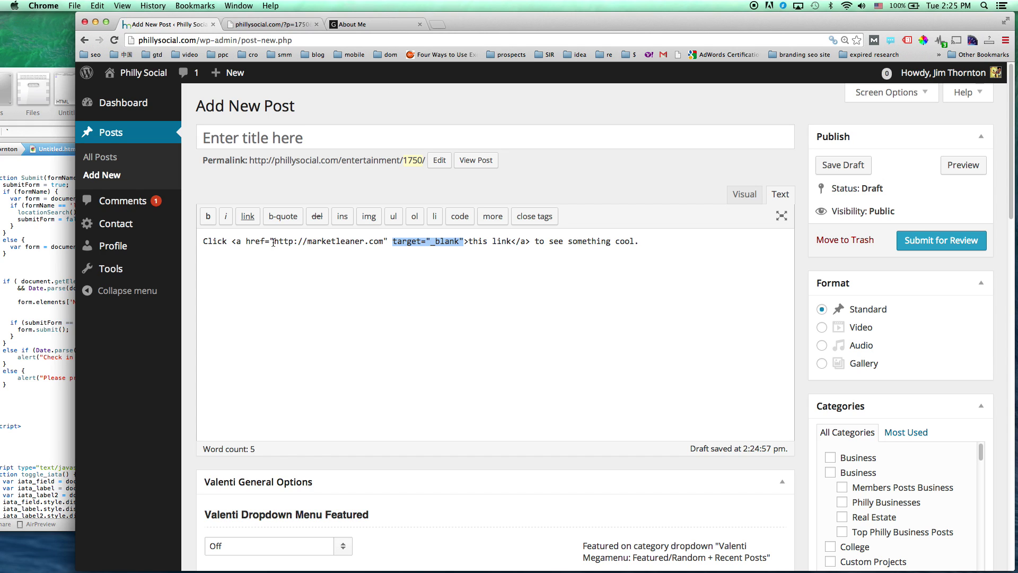
left_click(633, 249)
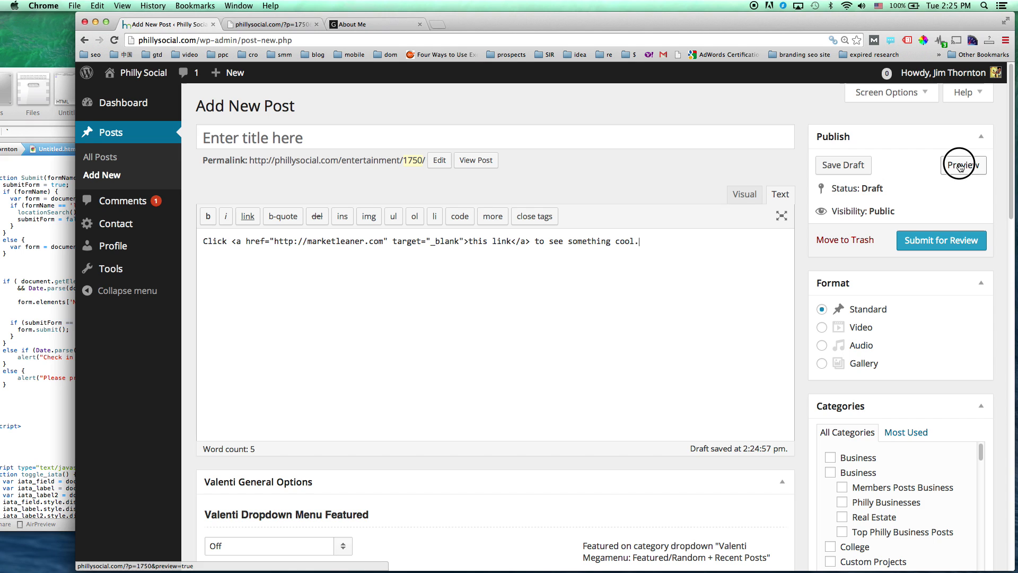
left_click(964, 165)
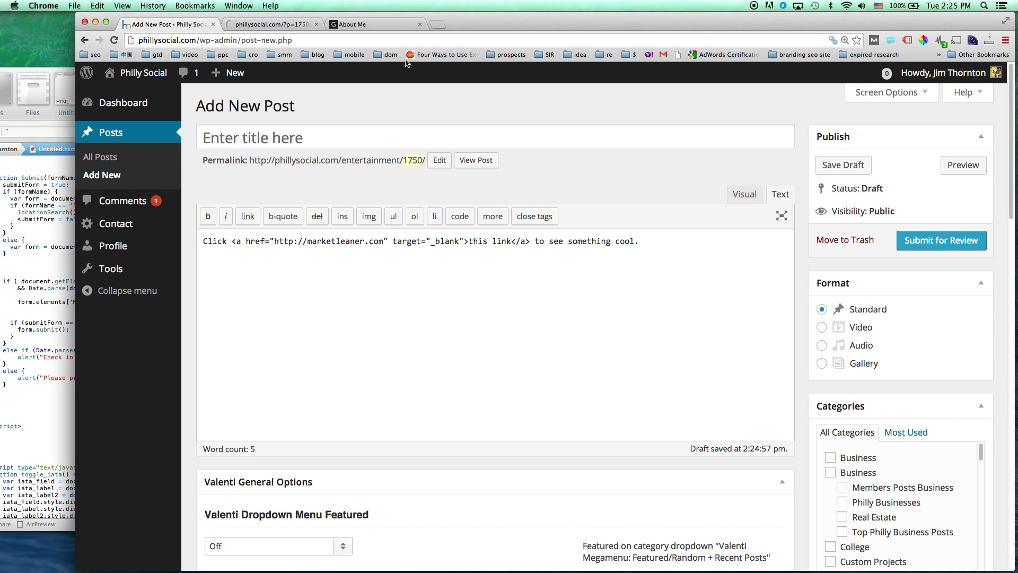
left_click(297, 26)
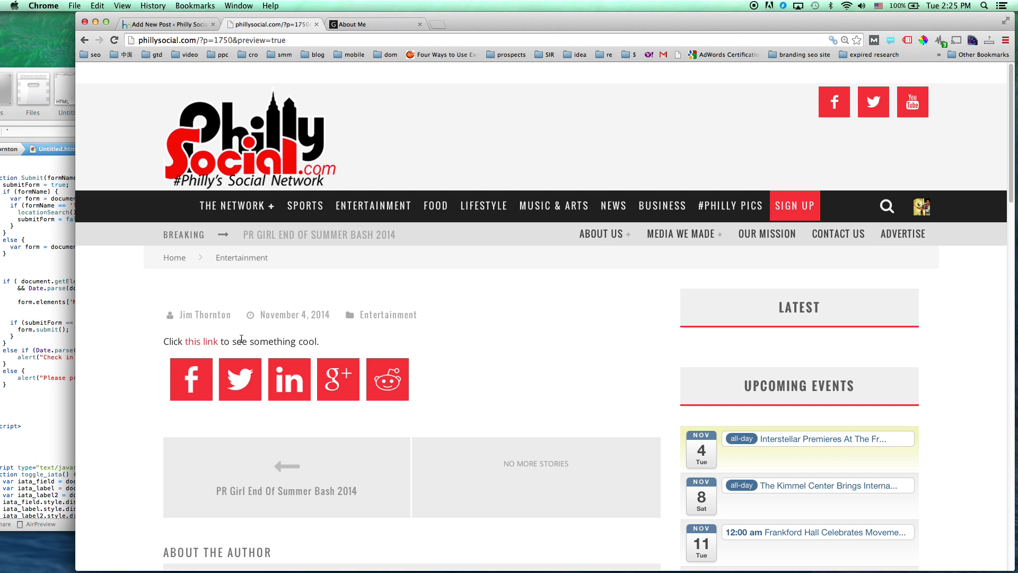
left_click(211, 343)
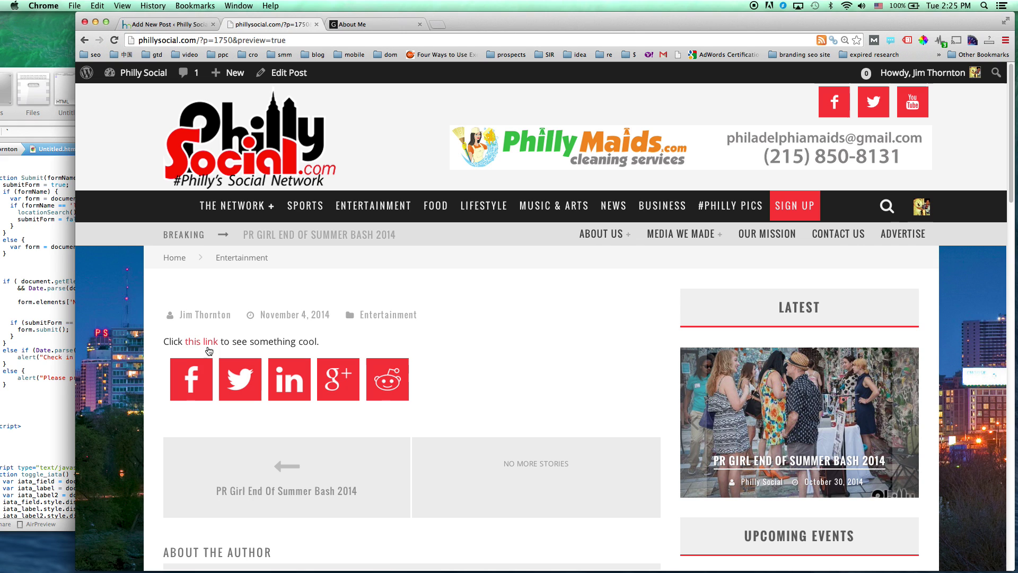
left_click(199, 342)
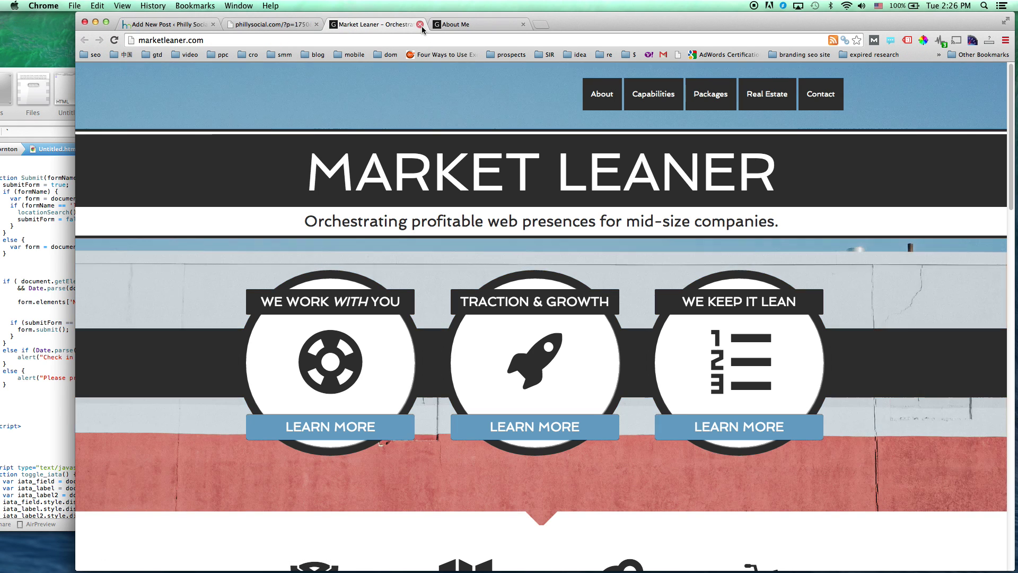
left_click(420, 24)
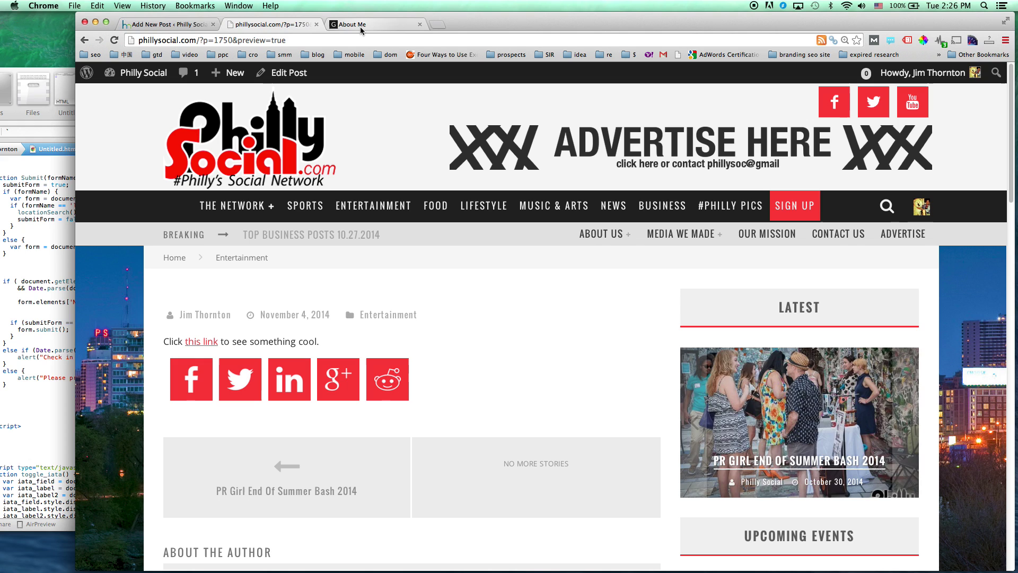
left_click(193, 25)
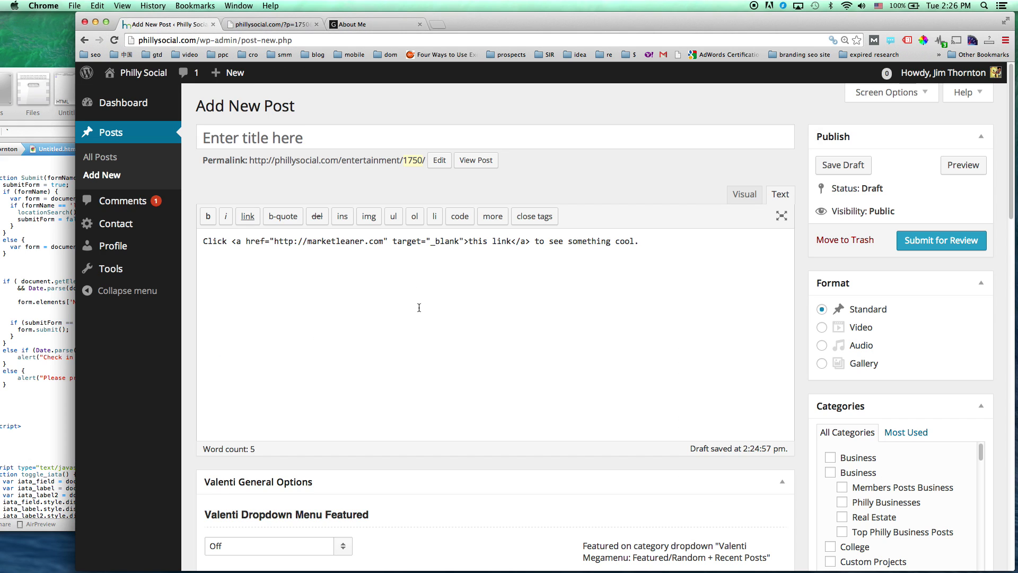
left_click(506, 272)
mouse_move(394, 243)
left_mouse_down()
mouse_move(466, 242)
mouse_move(393, 242)
left_mouse_up()
left_click(460, 243)
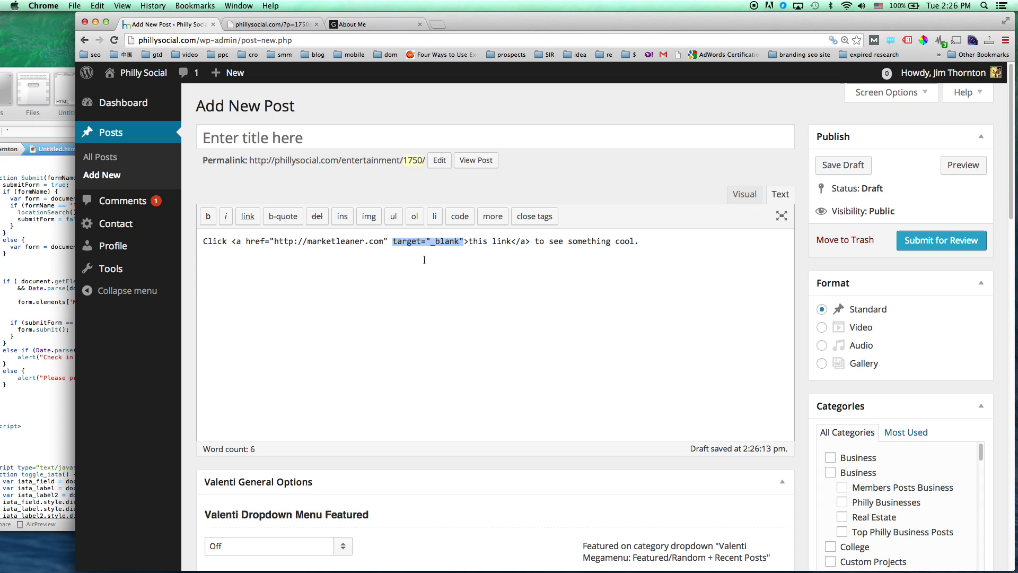
left_click(742, 195)
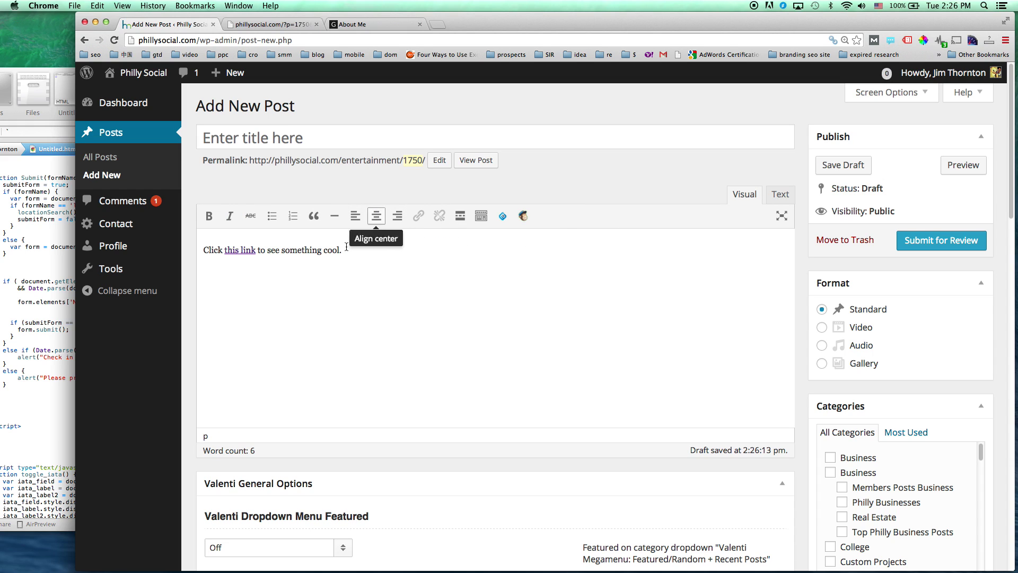
left_click(780, 195)
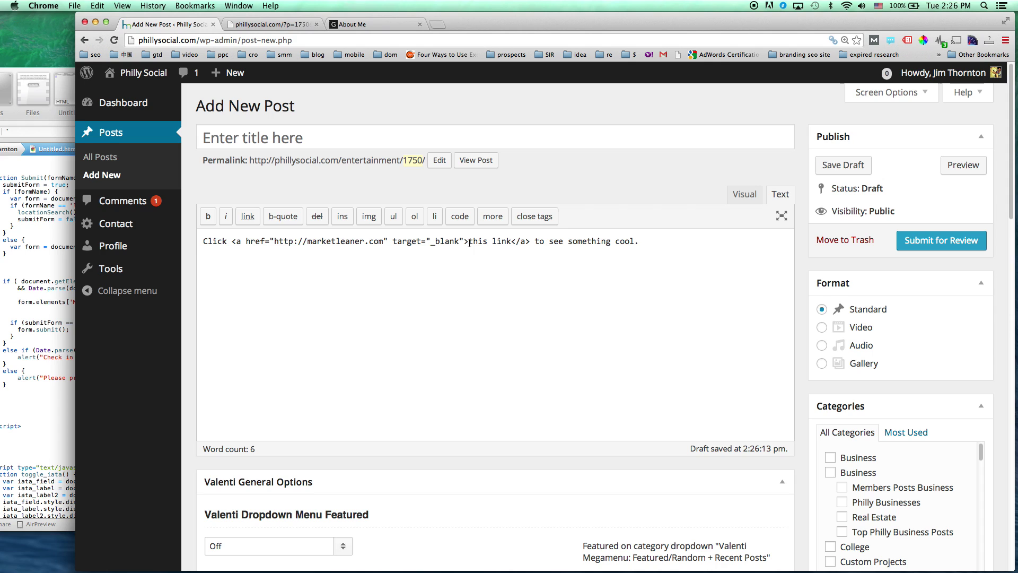
Step: Move the link markup onto its own line, deleting target="_blank" and the trailing sentence
left_click(232, 242)
key("Return")
key("Return")
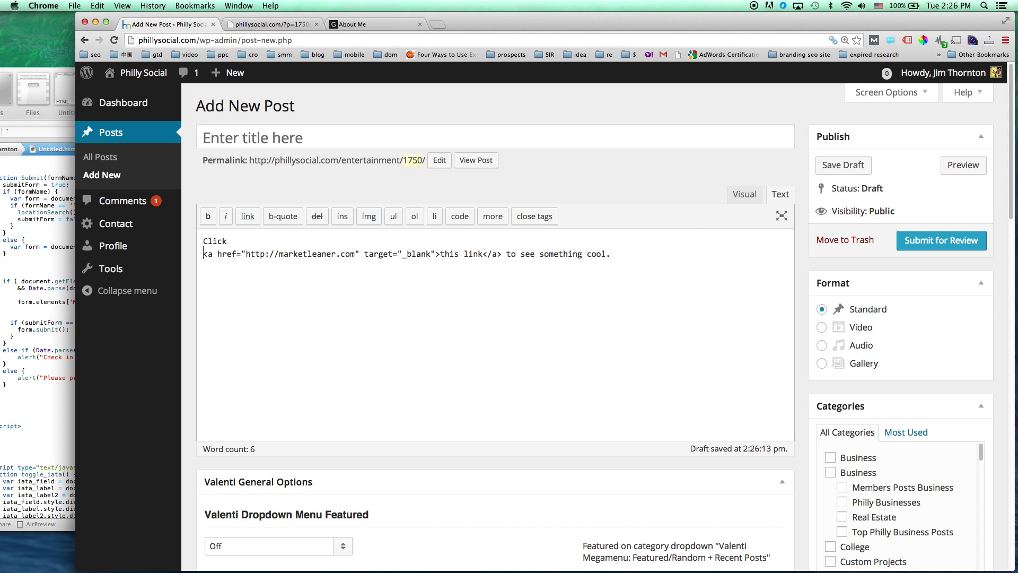
left_click_drag(366, 265, 433, 265)
key("BackSpace")
key("BackSpace")
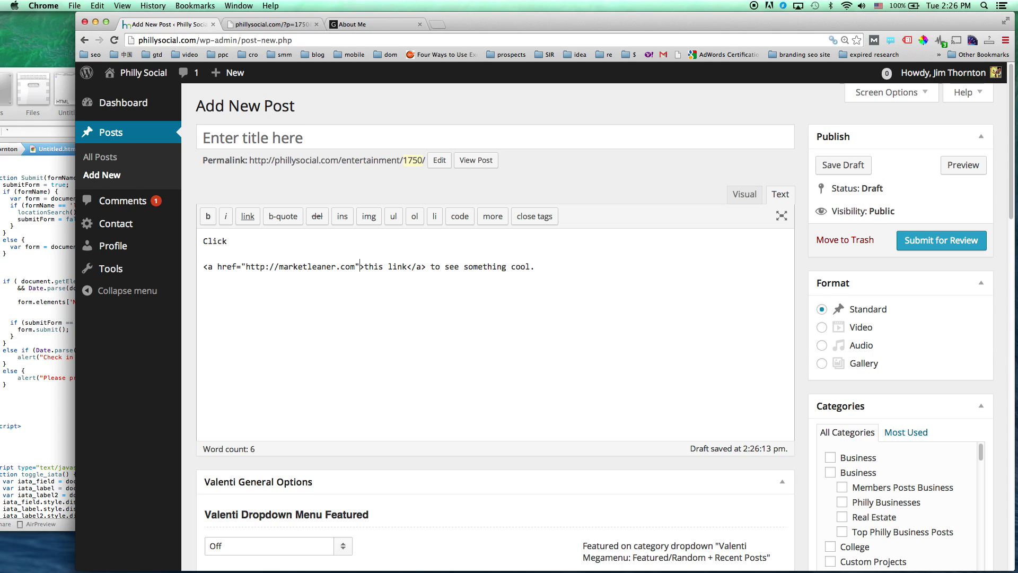
left_click_drag(428, 267, 518, 307)
key("BackSpace")
Step: Retype target="_blank" after the href's closing quote in the anchor tag
left_click_drag(246, 266, 407, 267)
left_click(359, 266)
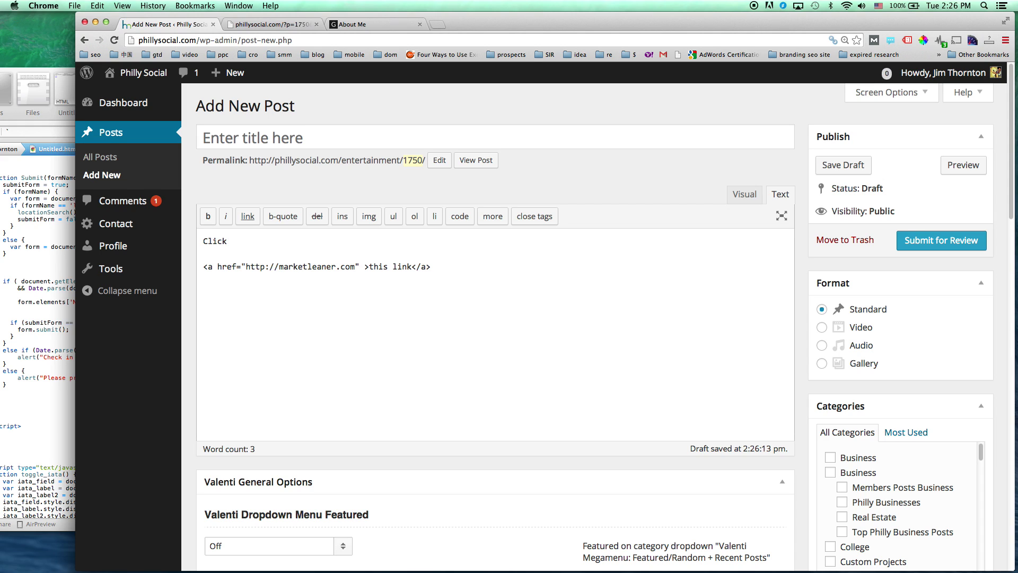
type("target=\"")
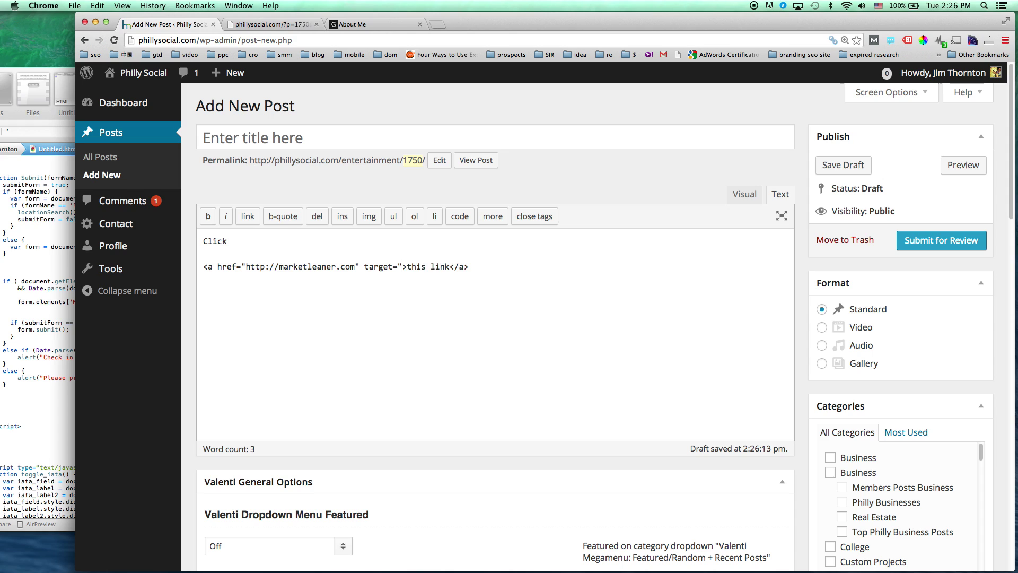
type("\"")
type("_blank")
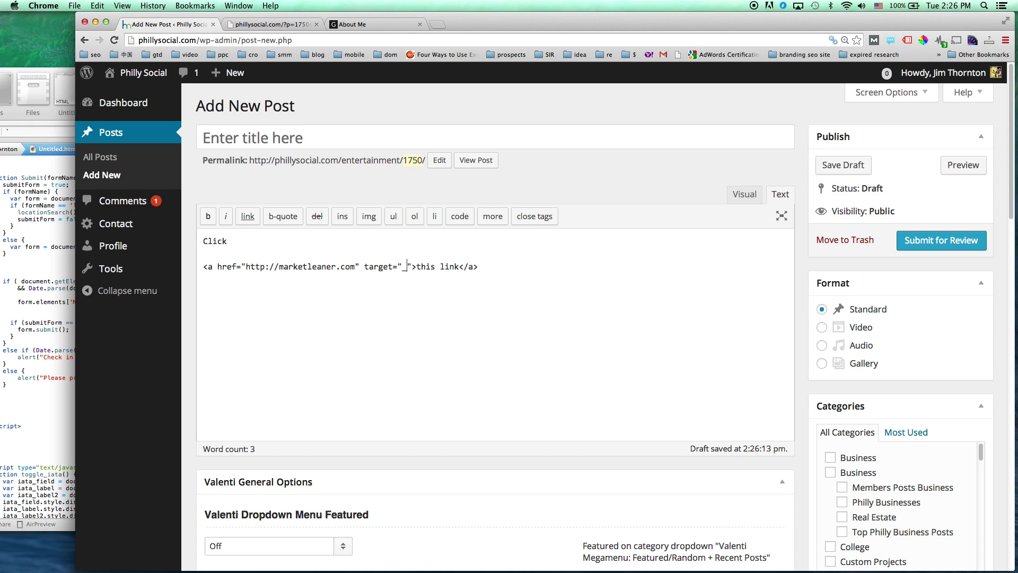